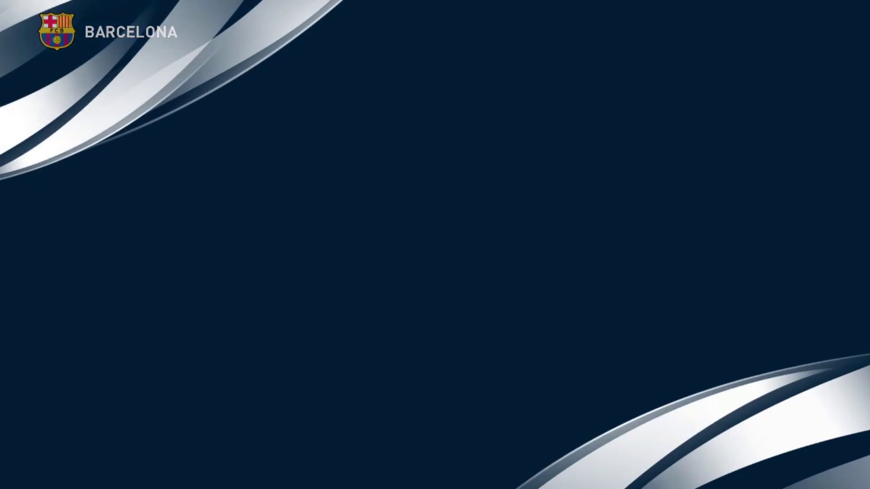
Leave the Barcelona squad and open the Bayern München squad from the 1. Bundesliga.
key("Down")
key("Escape")
key("Down")
key("Down")
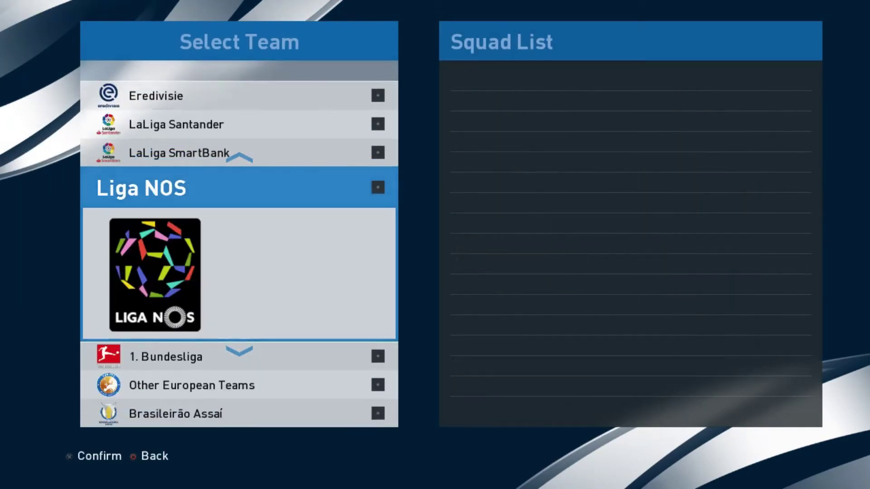
key("Down")
key("Return")
key("Down")
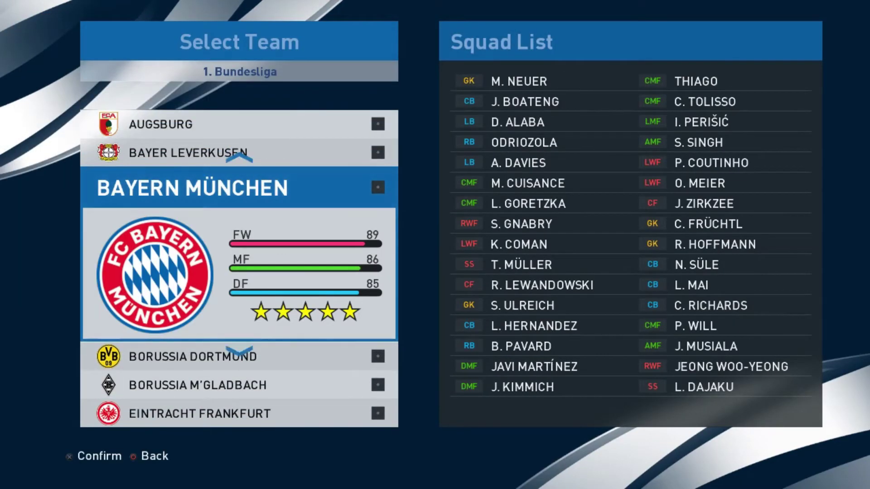
key("Return")
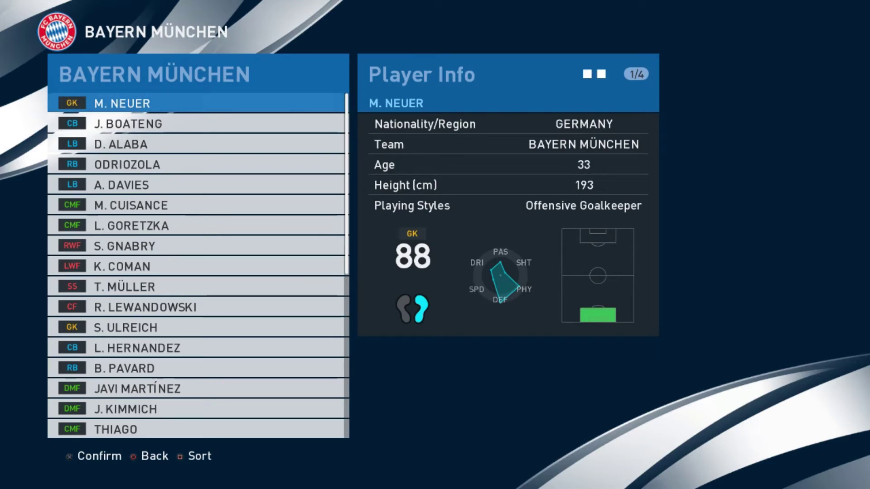
Examine the tattoos on the Bayern München players' models, including J. Boateng, K. Coman and N. Süle.
left_click(128, 124)
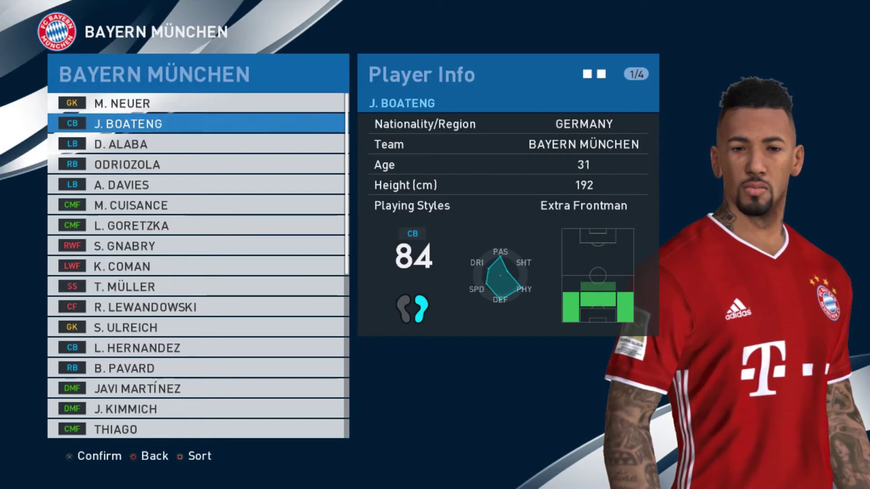
key("Down")
key("Down")
key("Down")
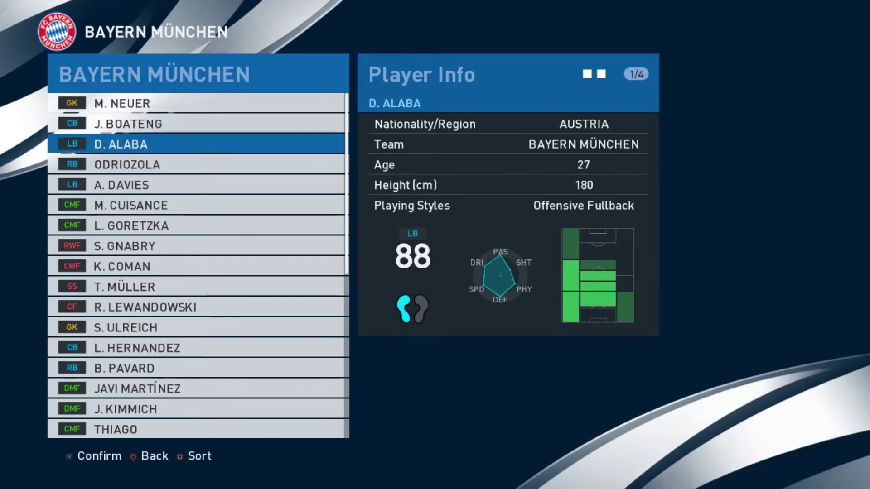
key("Down")
key("Down")
key("Down")
key("Down")
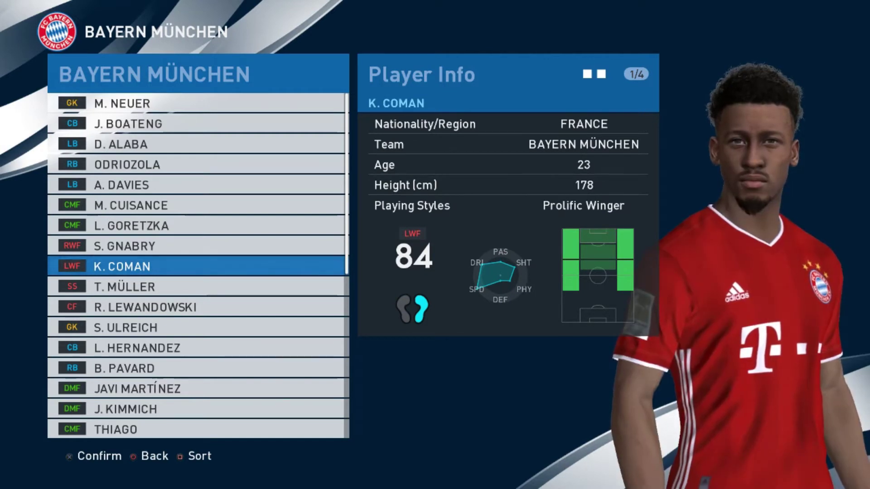
key("Page_Down")
key("Up")
key("Up")
key("Up")
key("Up")
key("Up")
key("Up")
key("Up")
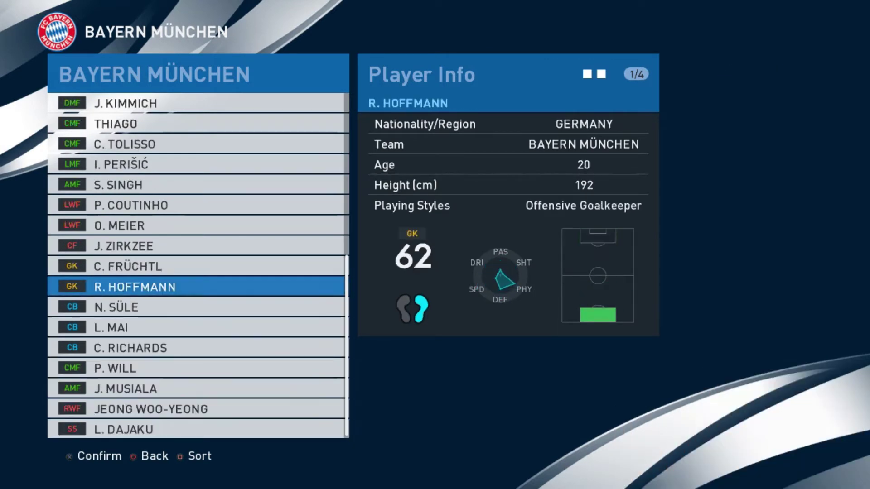
key("Down")
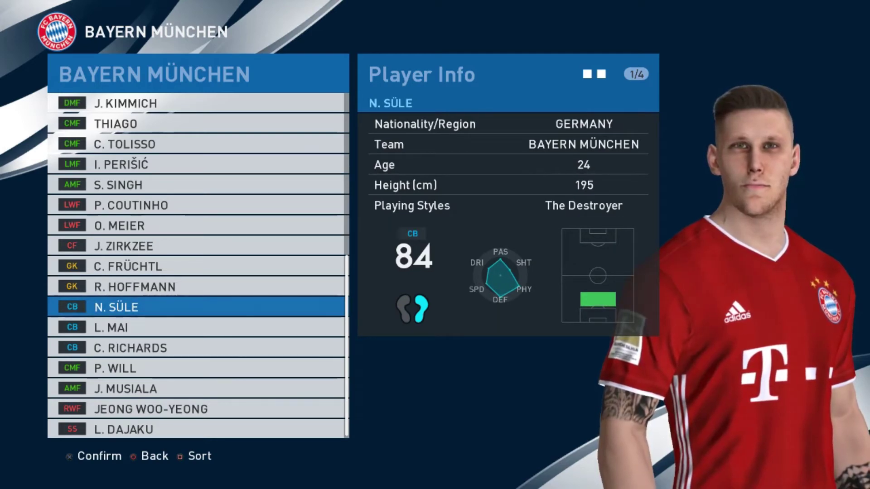
Return to the team selection and open the Borussia Dortmund squad.
key("Escape")
key("Escape")
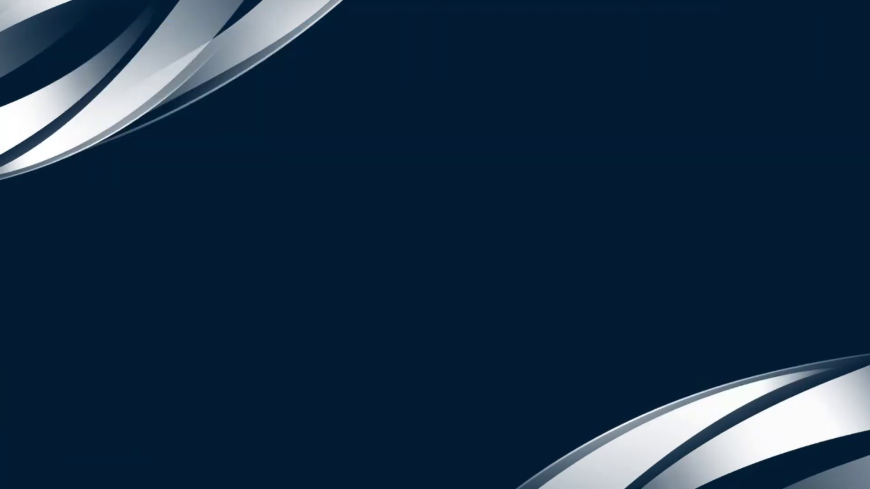
key("Down")
key("Down")
key("Down")
key("Down")
key("Down")
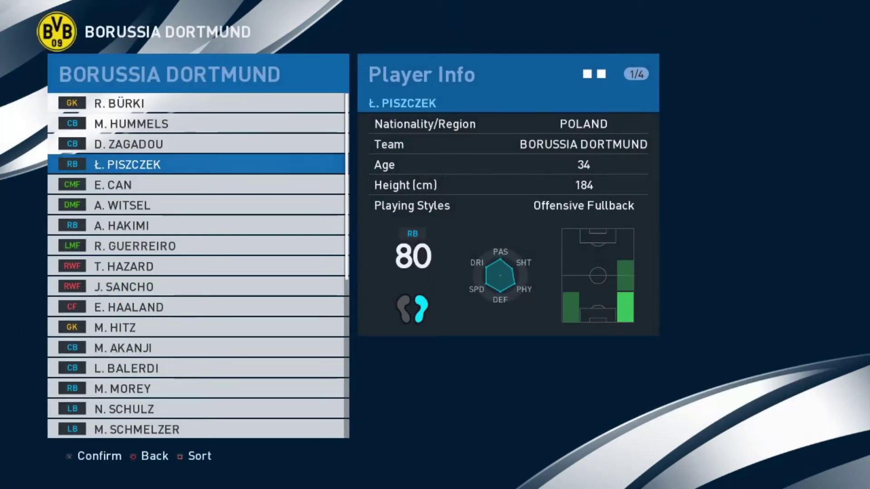
Look through the Borussia Dortmund players and examine J. Sancho's tattooed arms.
key("Down")
key("Down")
key("Down")
key("Up")
key("Up")
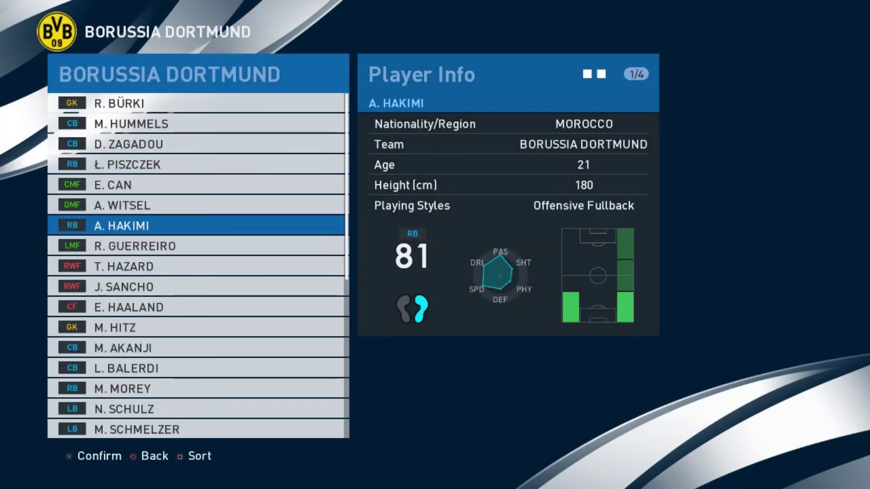
key("Down")
key("Down")
key("Down")
key("Down")
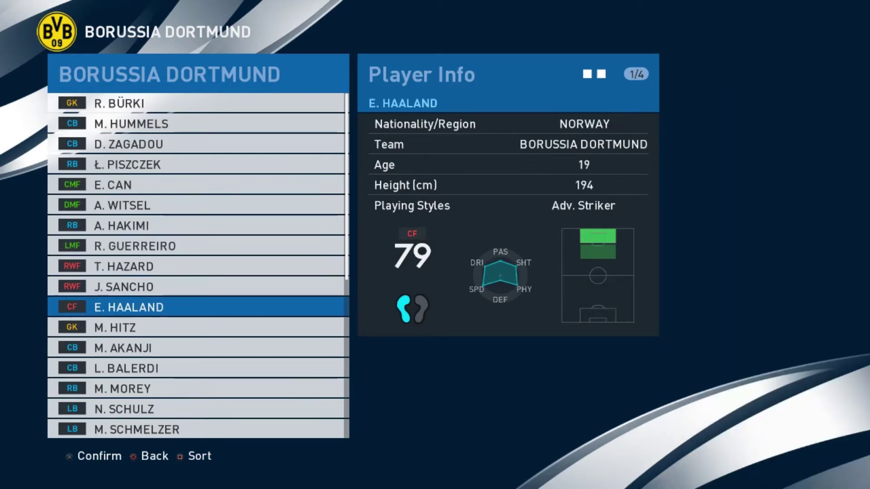
key("Up")
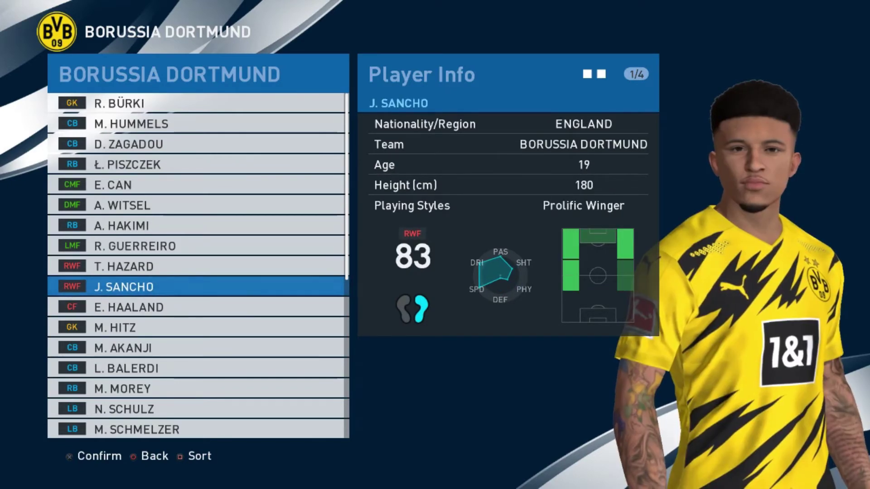
Open J. Sancho's appearance settings and rotate his model to inspect the arm tattoos from front and back.
key("Return")
key("Down")
key("Down")
key("Down")
key("Down")
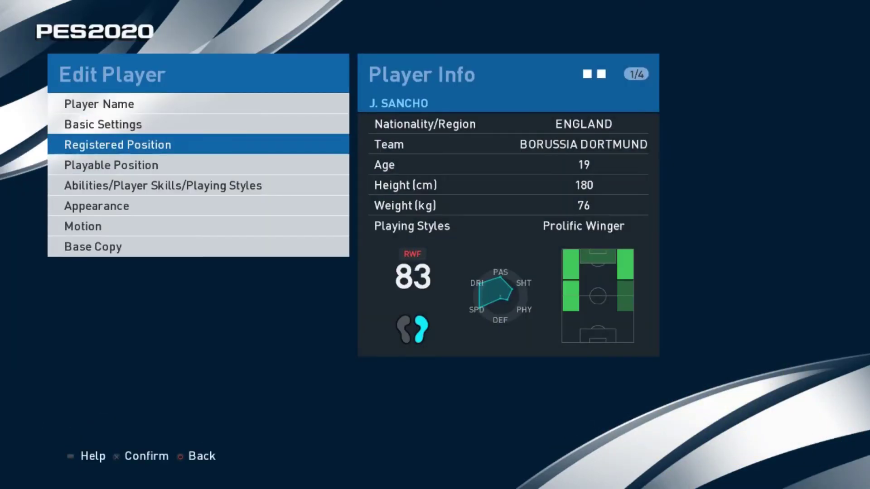
key("Down")
key("Return")
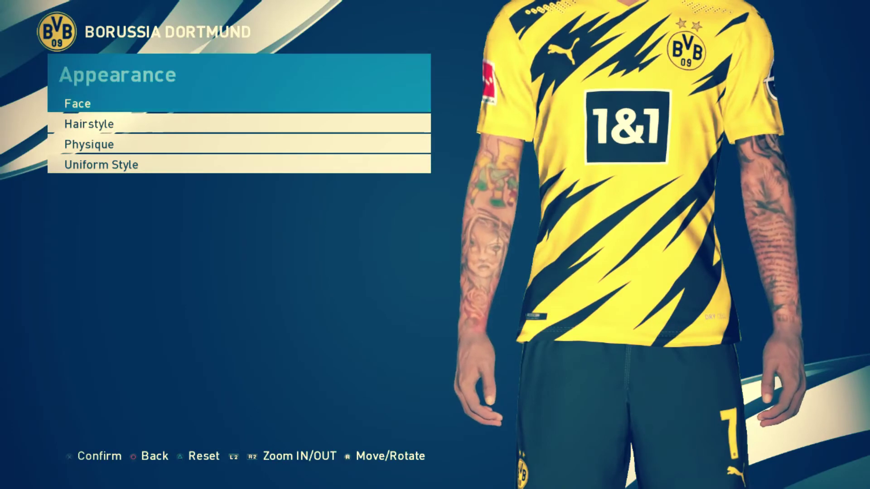
key("Right")
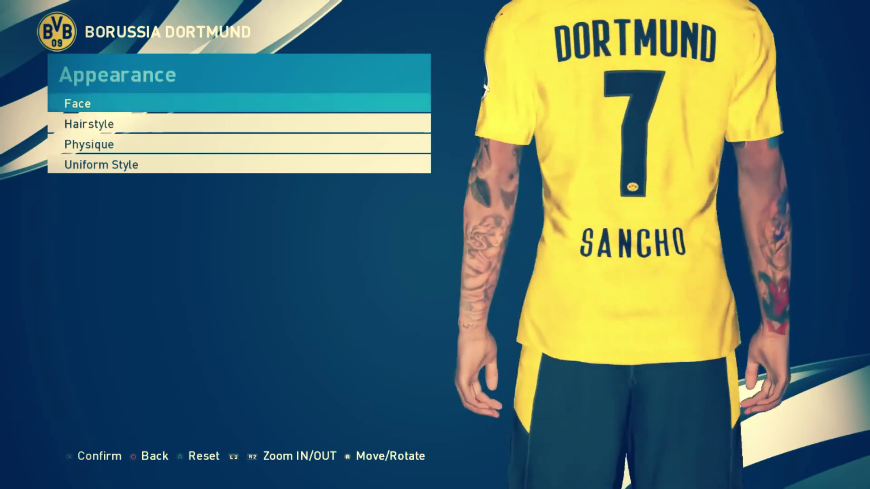
key("Right")
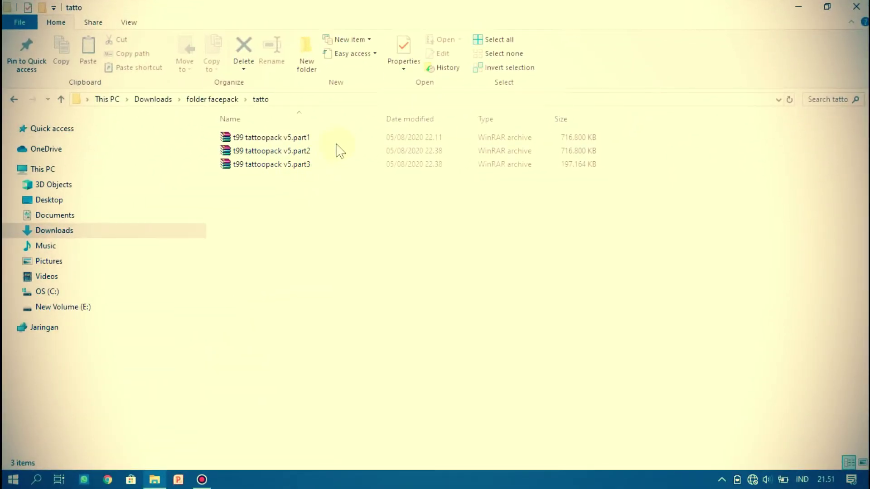
left_click(336, 143)
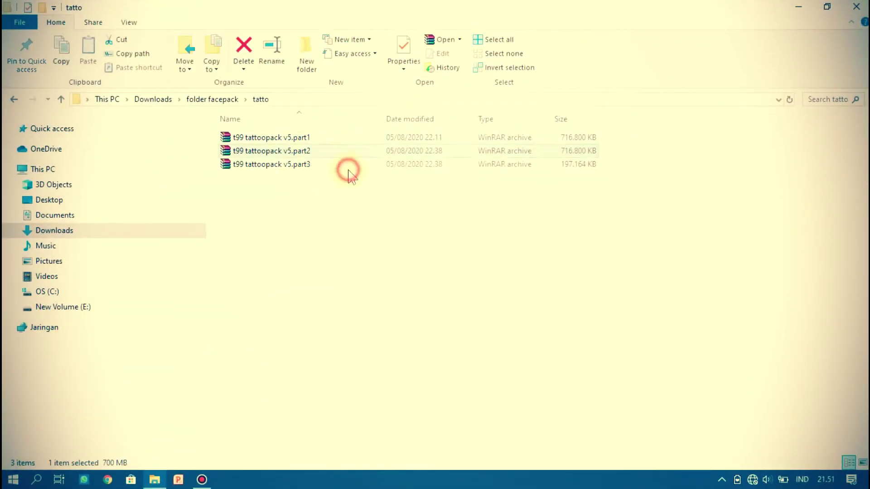
left_click(348, 171)
left_click_drag(339, 177, 421, 136)
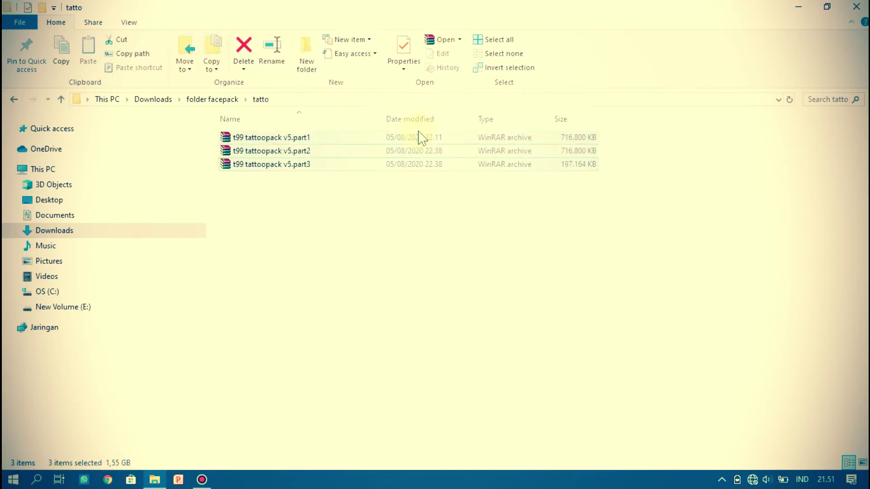
left_click(353, 150)
left_click(375, 210)
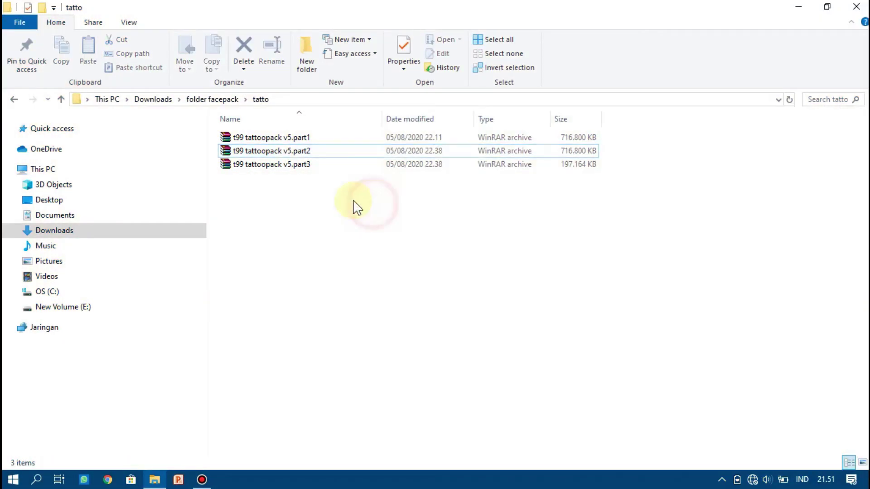
In File Explorer, extract the t99 tattoopack v5 archive from part1 directly into the tatto folder.
right_click(295, 139)
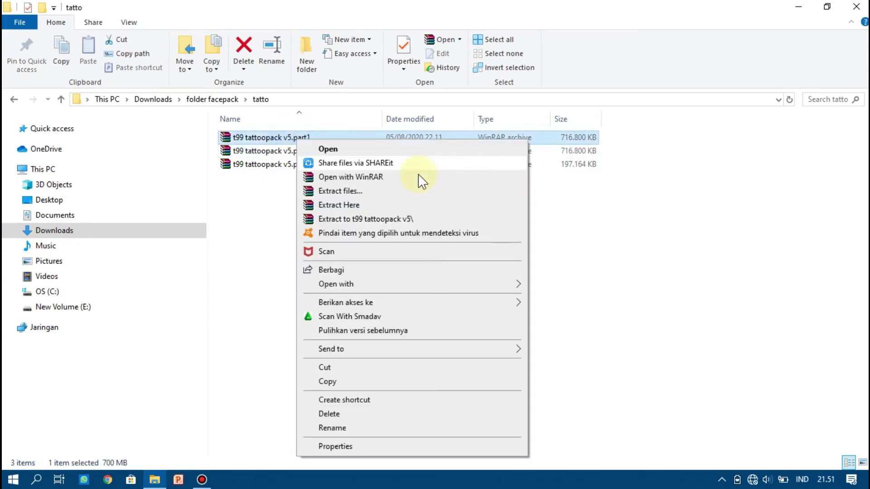
left_click(361, 206)
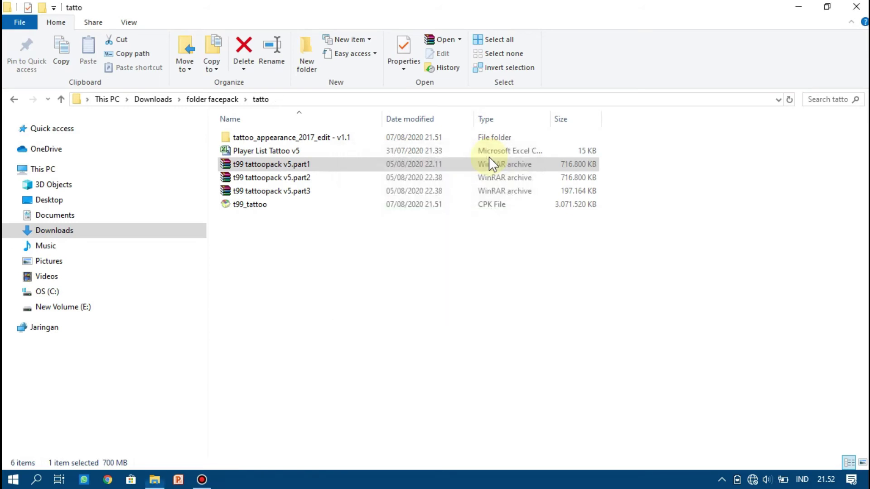
left_click(304, 245)
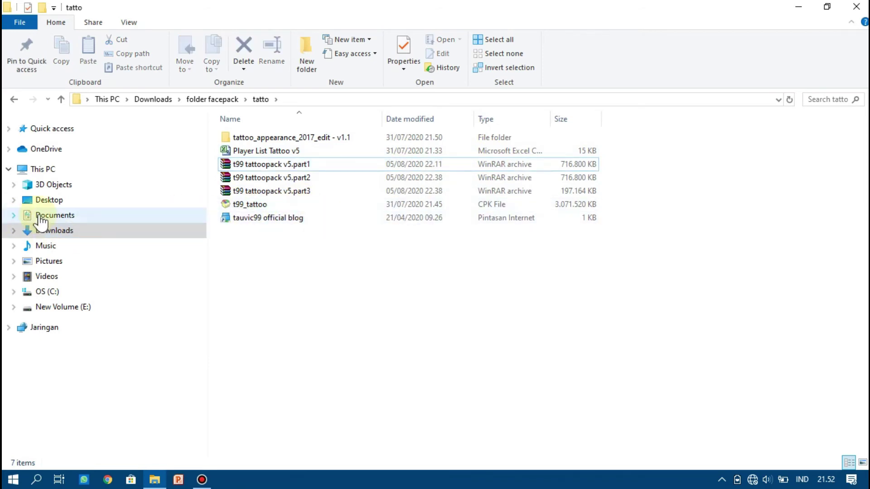
Copy the EDIT00000000 file from the Pro Evolution Soccer 2017 save folder inside Documents > KONAMI.
left_click(66, 215)
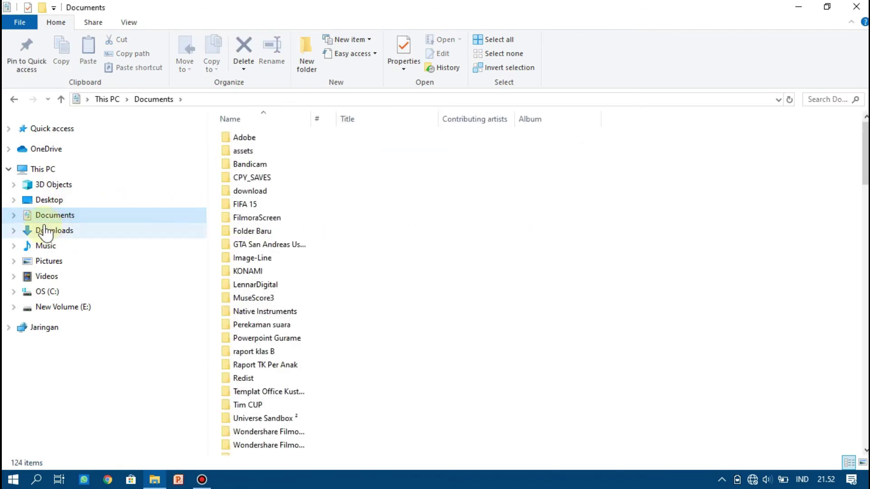
left_click(248, 271)
double_click(249, 271)
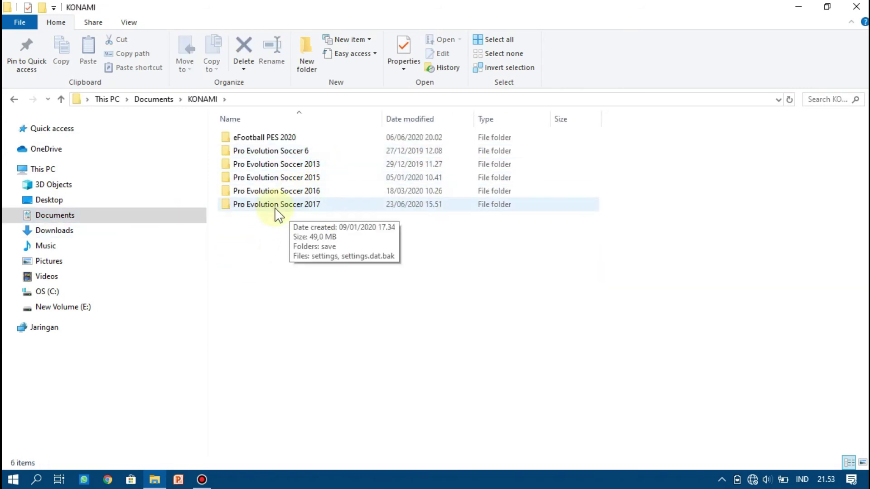
double_click(301, 207)
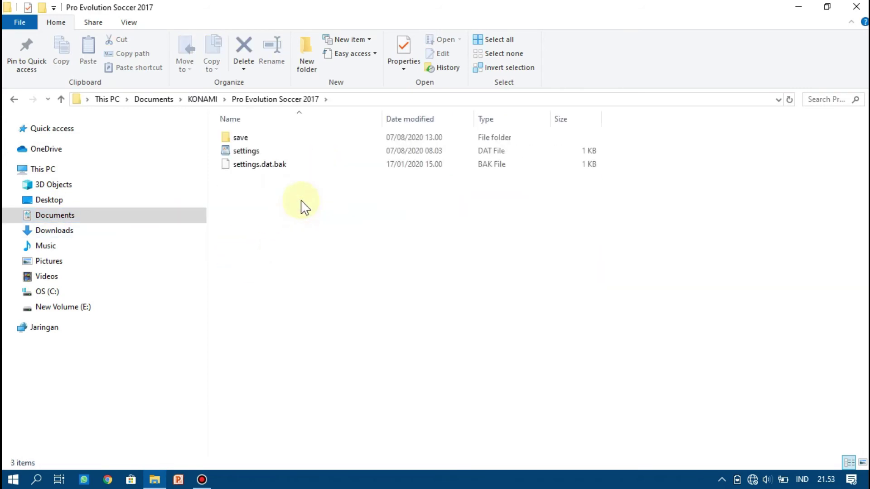
double_click(278, 137)
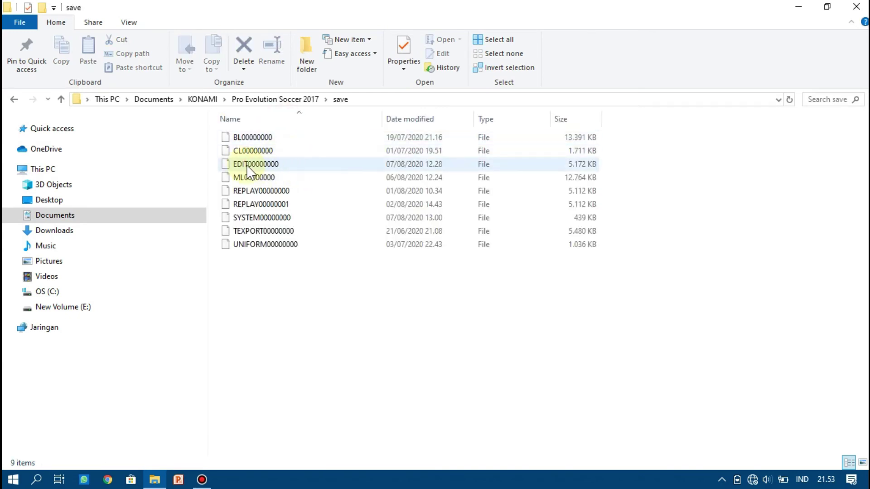
right_click(264, 164)
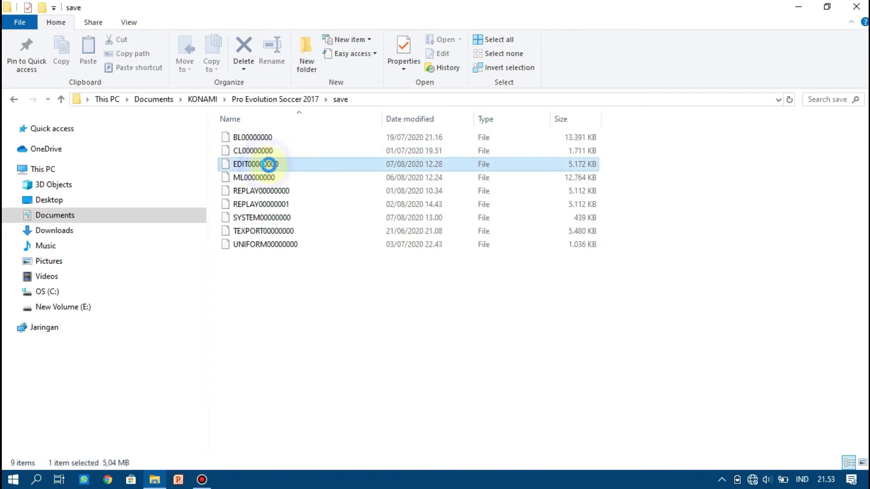
left_click(314, 377)
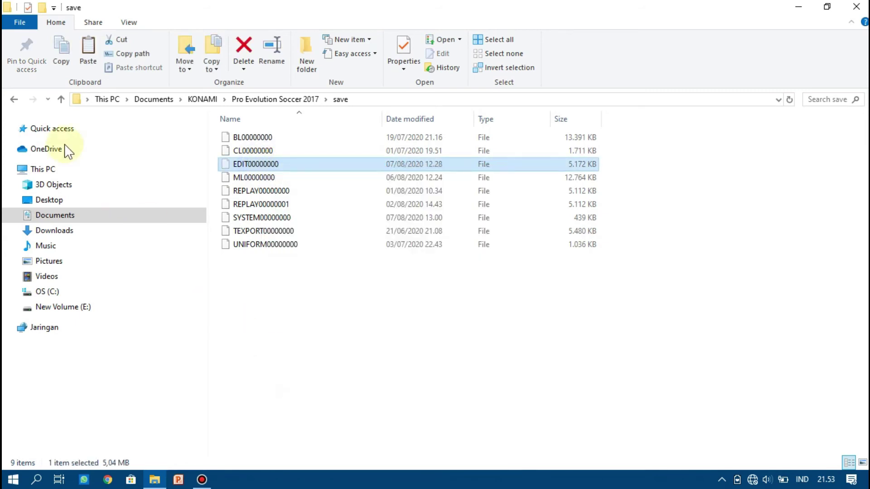
Paste the copied EDIT00000000 file into the tattoo_appearance_2017_edit - v1.1 folder inside the tatto folder.
left_click(12, 99)
left_click(12, 99)
left_click(12, 99)
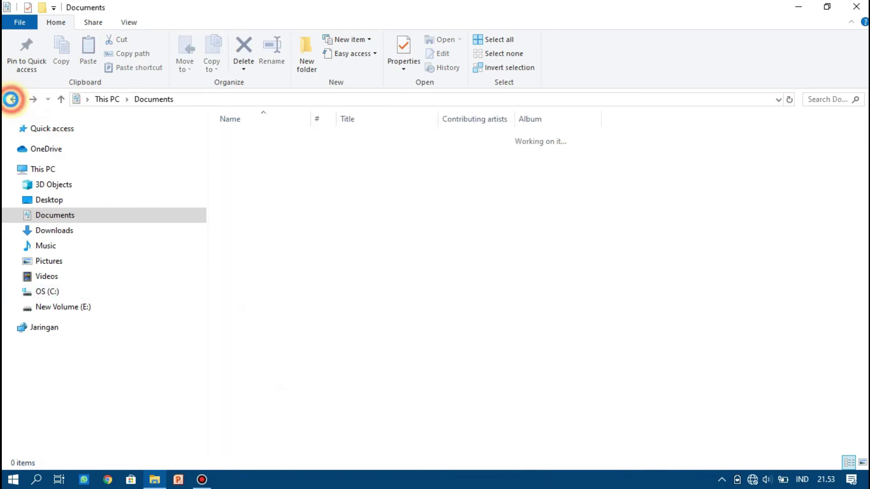
left_click(14, 99)
left_click(13, 100)
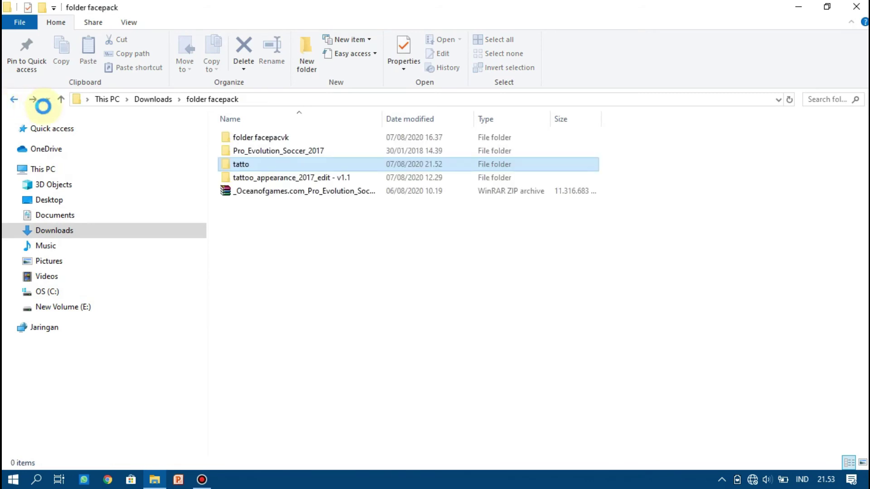
double_click(319, 176)
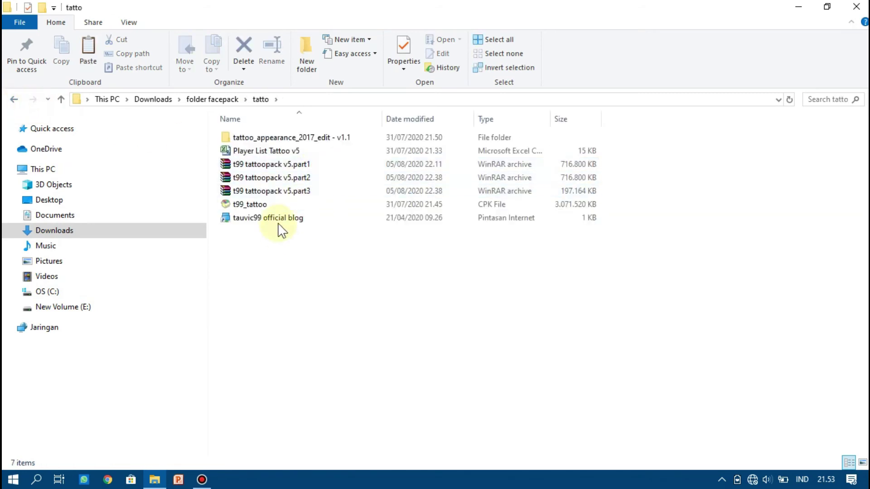
left_click(317, 138)
double_click(317, 139)
right_click(275, 200)
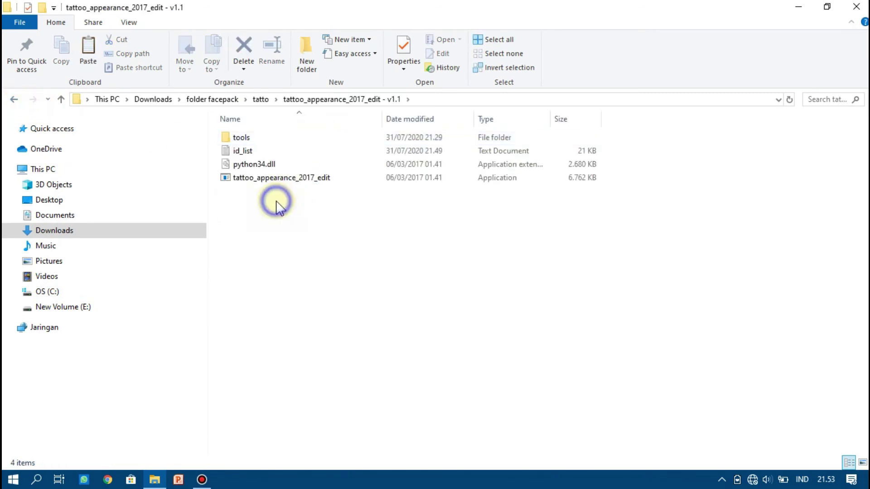
left_click(303, 308)
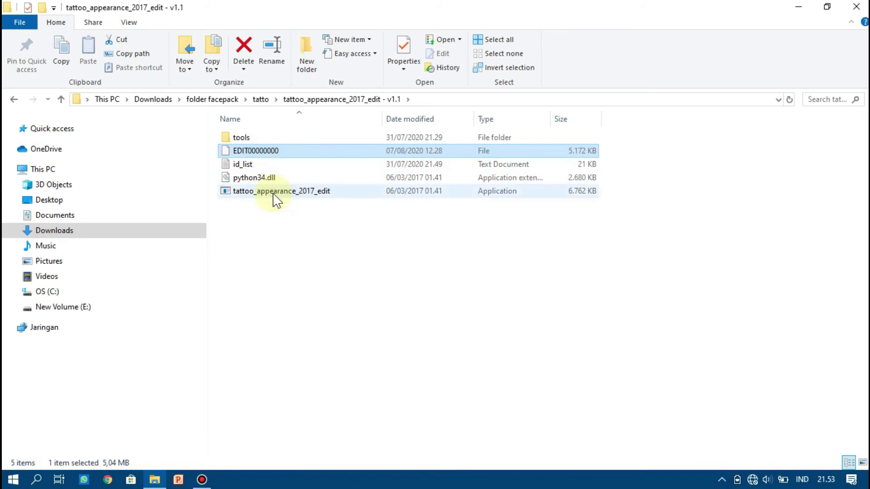
Run tattoo_appearance_2017_edit with administrator rights, close its console, and delete the EDIT00000000_encrypted file it produces.
right_click(299, 197)
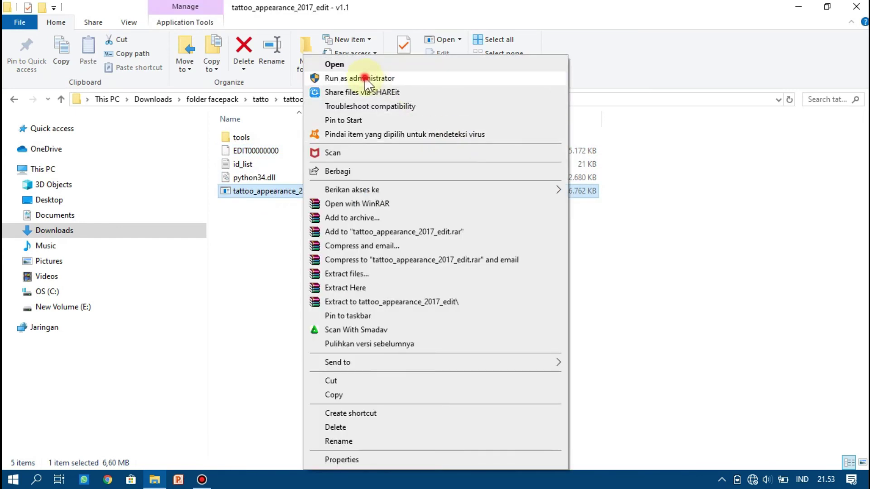
left_click(455, 78)
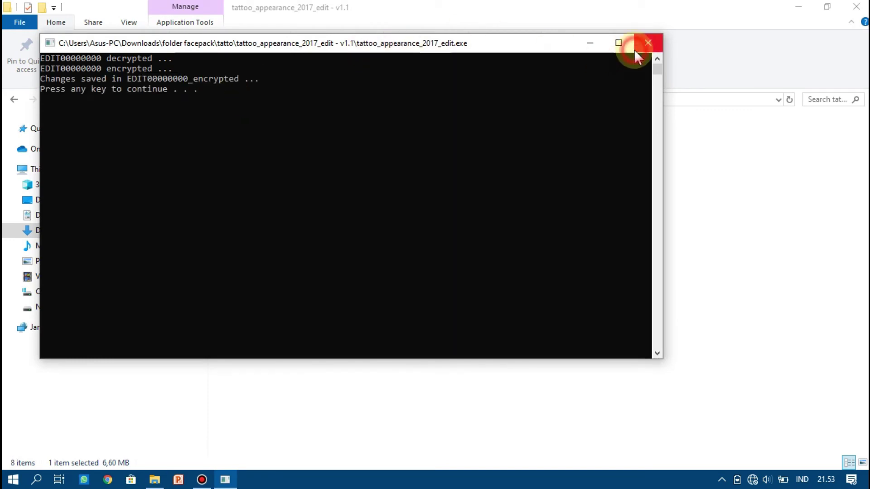
left_click(648, 43)
left_click(412, 178)
key("Delete")
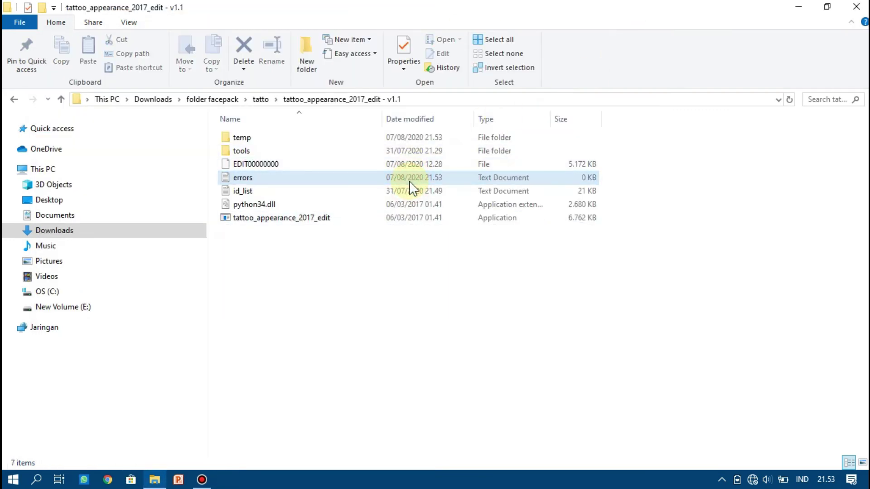
Run tattoo_appearance_2017_edit without administrator rights until it finishes and cut the generated EDIT00000000_encrypted file.
double_click(320, 217)
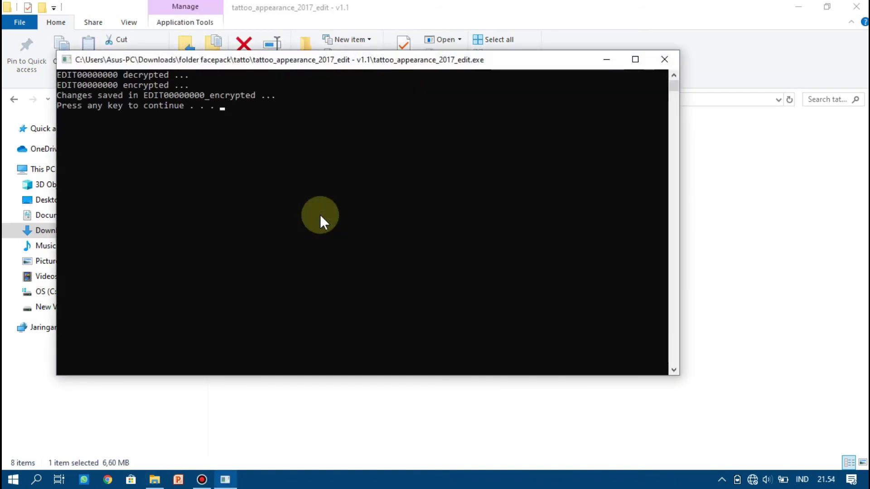
key("Return")
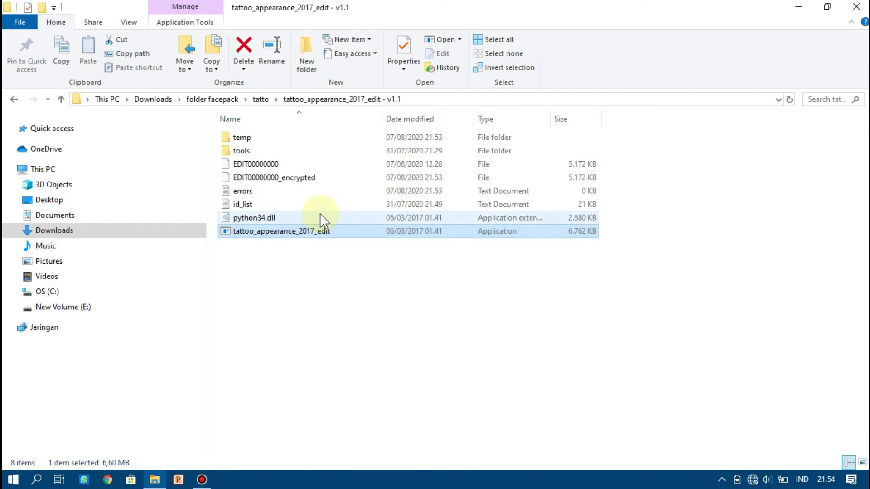
right_click(256, 179)
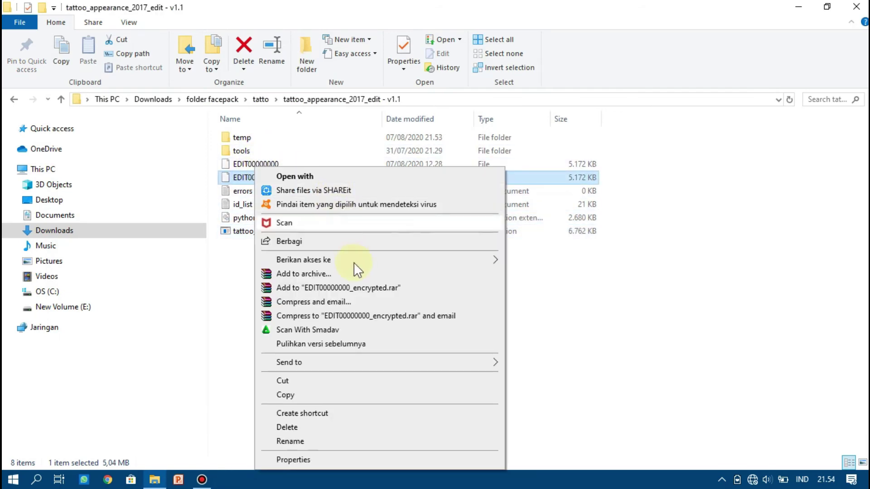
left_click(321, 381)
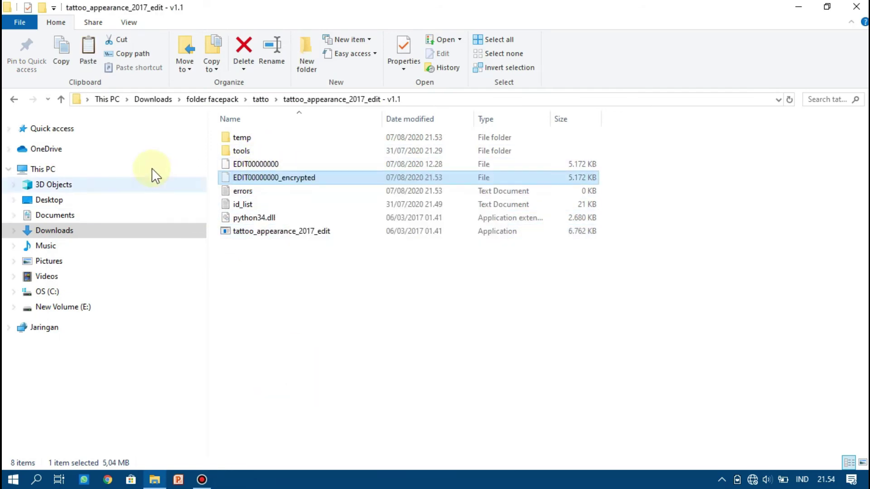
Paste EDIT00000000_encrypted into the Pro Evolution Soccer 2017 save folder inside Documents > KONAMI and rename it EDIT00000000.
left_click(83, 216)
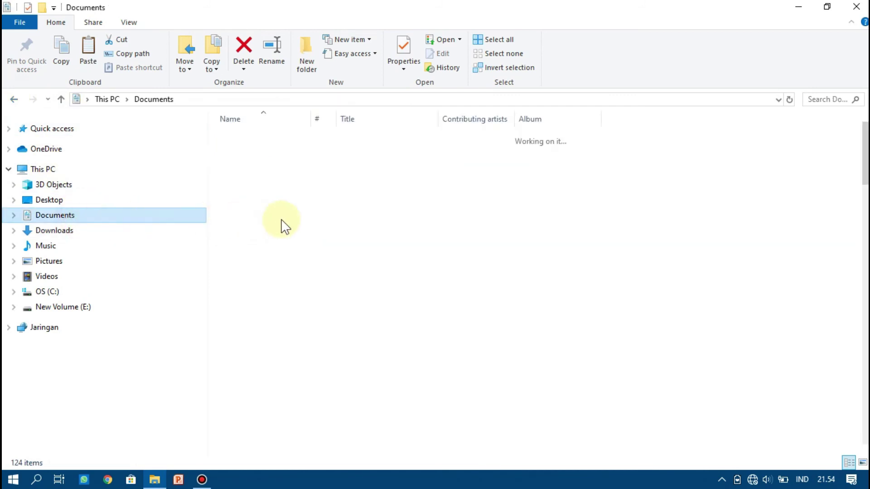
double_click(306, 271)
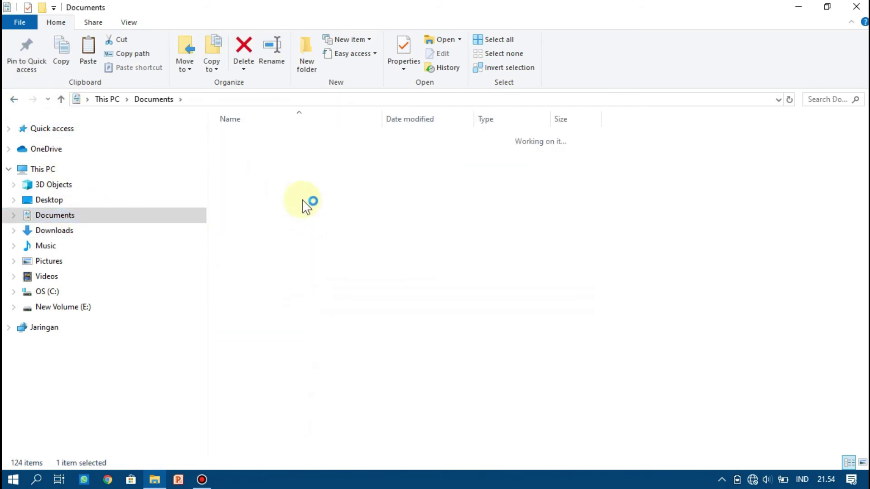
left_click(298, 198)
double_click(298, 199)
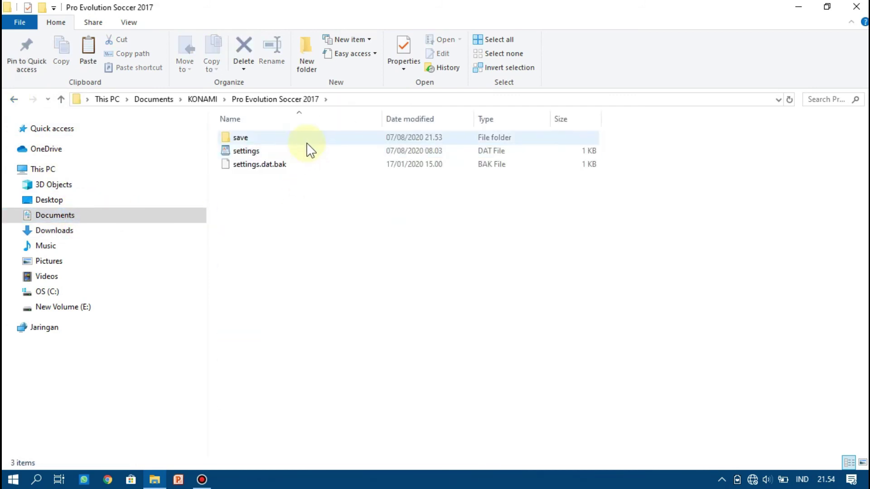
double_click(304, 141)
right_click(301, 281)
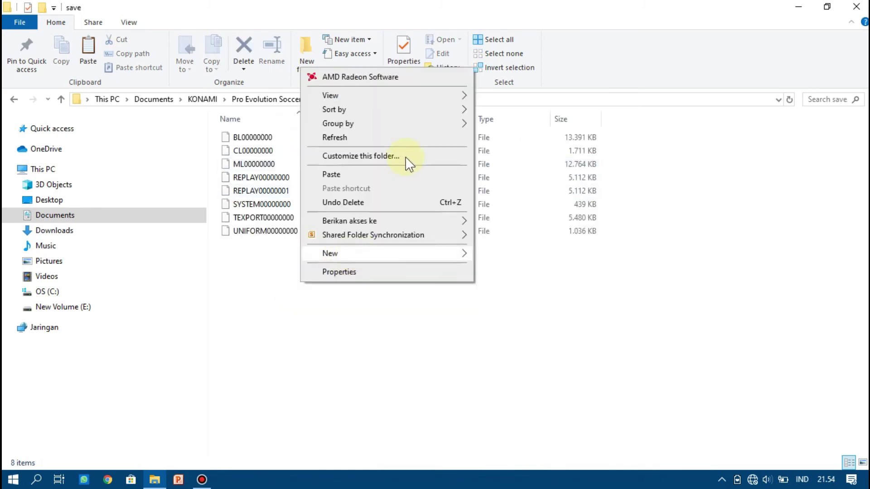
left_click(367, 176)
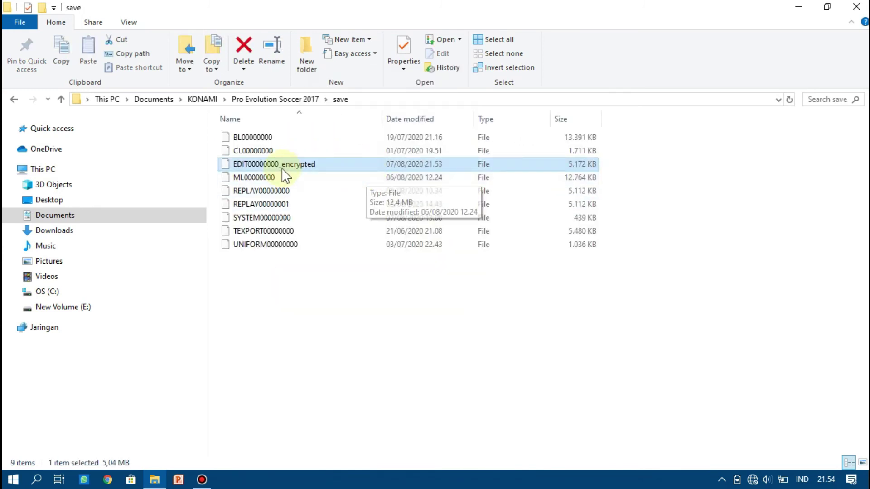
left_click(287, 165)
left_click(323, 166)
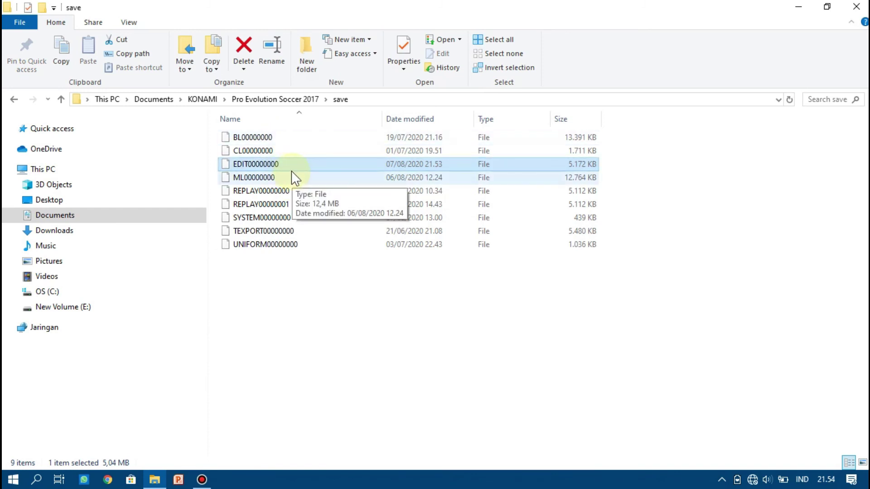
Return to the tatto folder, copy the t99_tattoo CPK file, and close File Explorer.
left_click(13, 99)
left_click(13, 100)
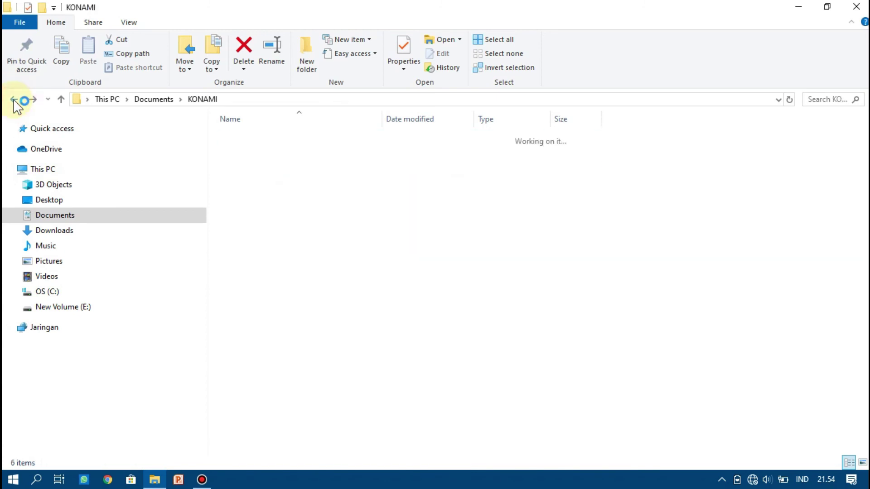
left_click(14, 99)
left_click(14, 99)
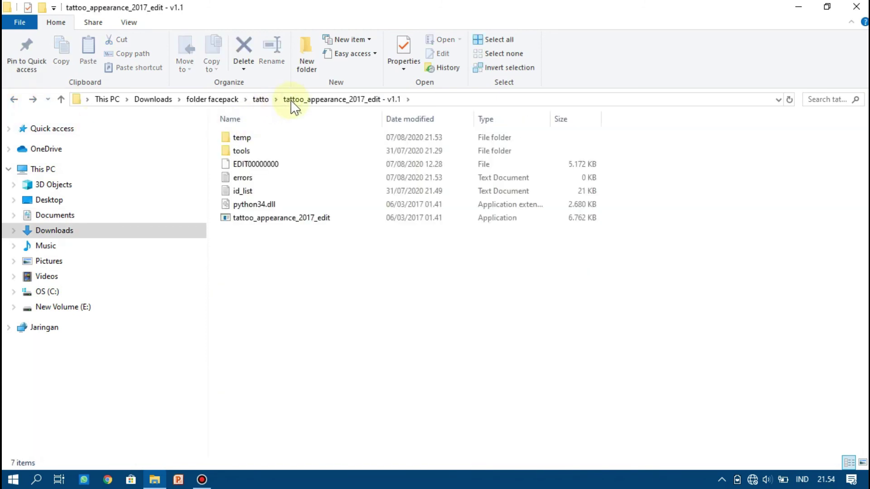
left_click(268, 99)
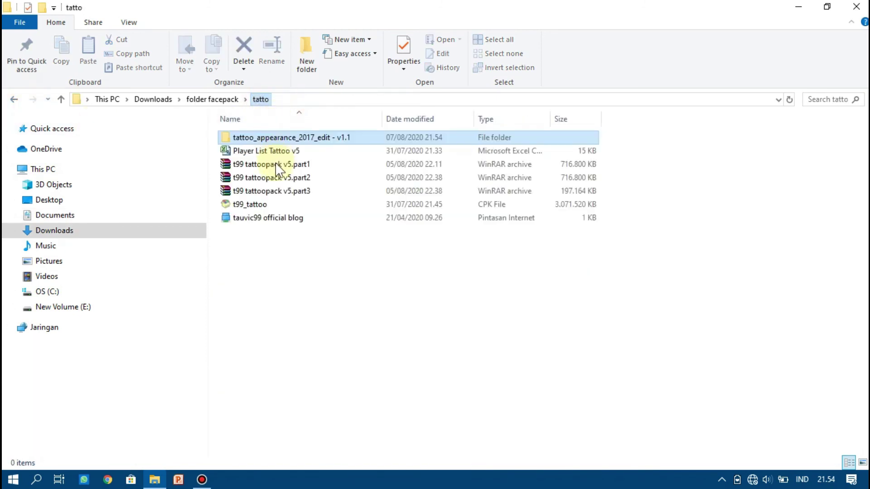
right_click(249, 208)
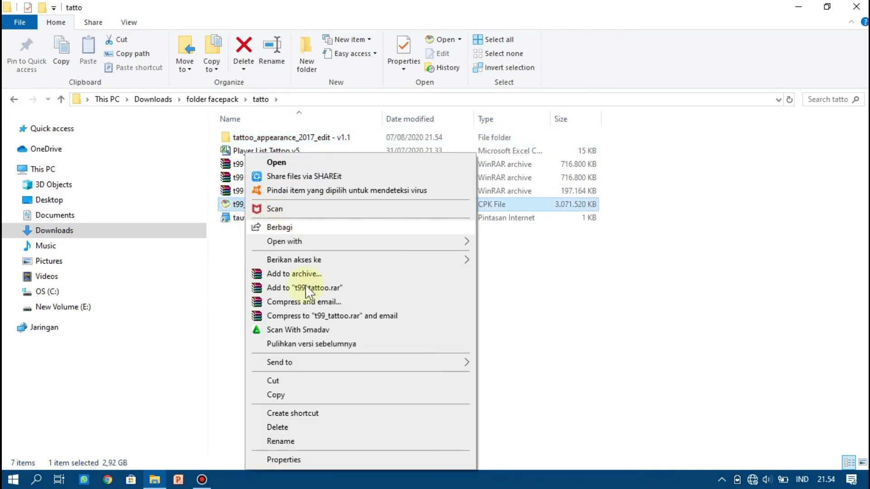
left_click(290, 394)
left_click(857, 7)
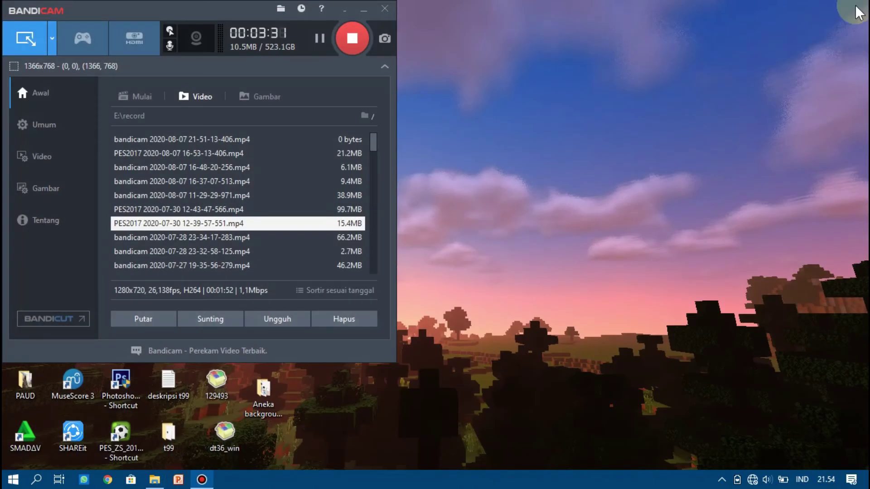
Open the download folder in the PES2017 shortcut's file location and check it for the t99_tattoo CPK file.
left_click(375, 10)
right_click(265, 274)
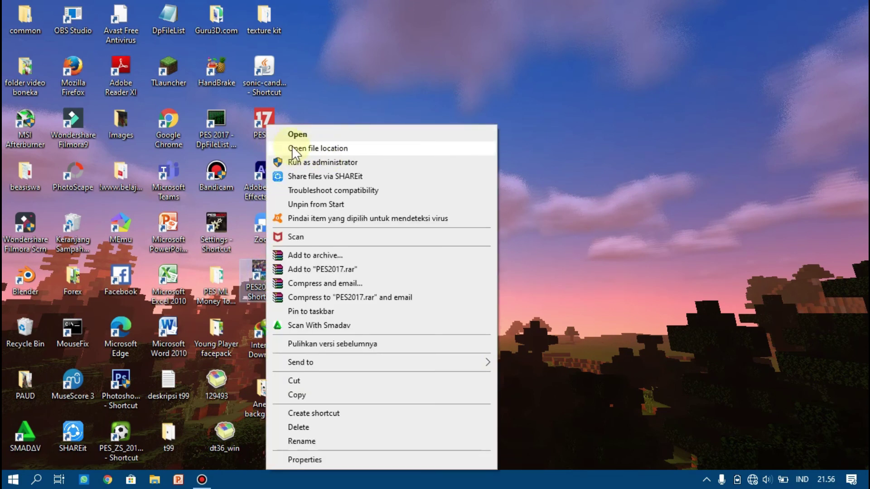
left_click(339, 148)
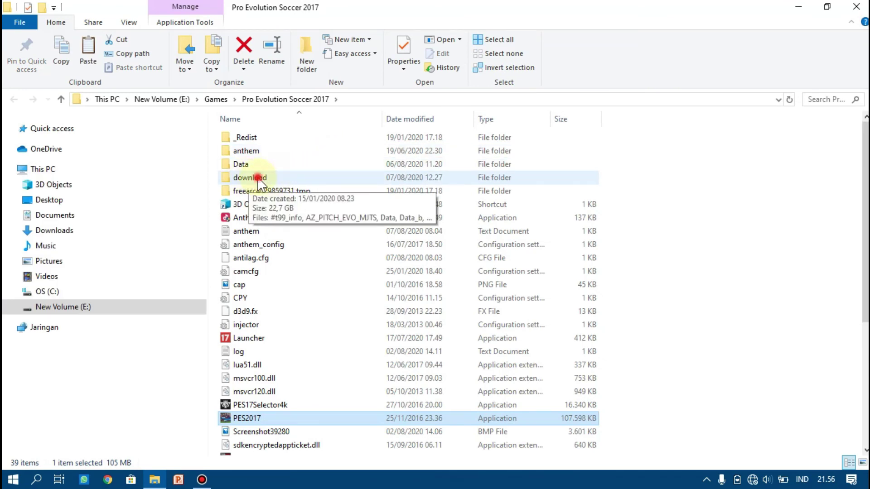
double_click(258, 178)
right_click(323, 158)
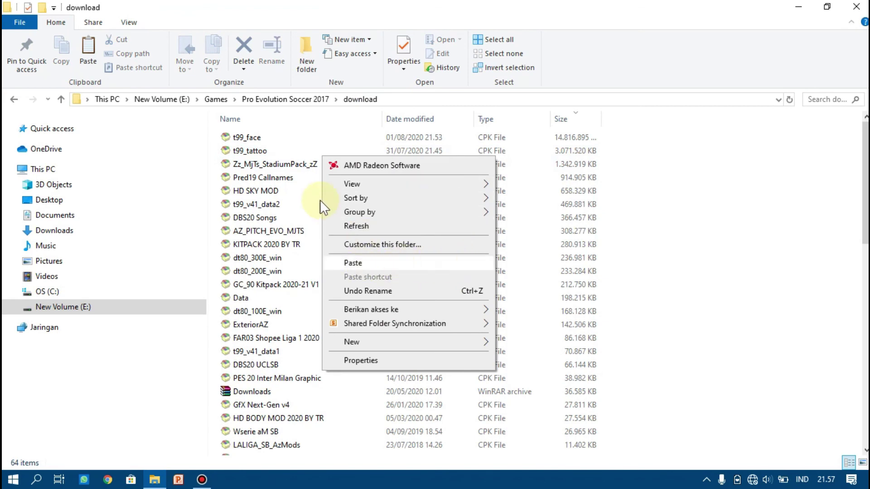
left_click(254, 151)
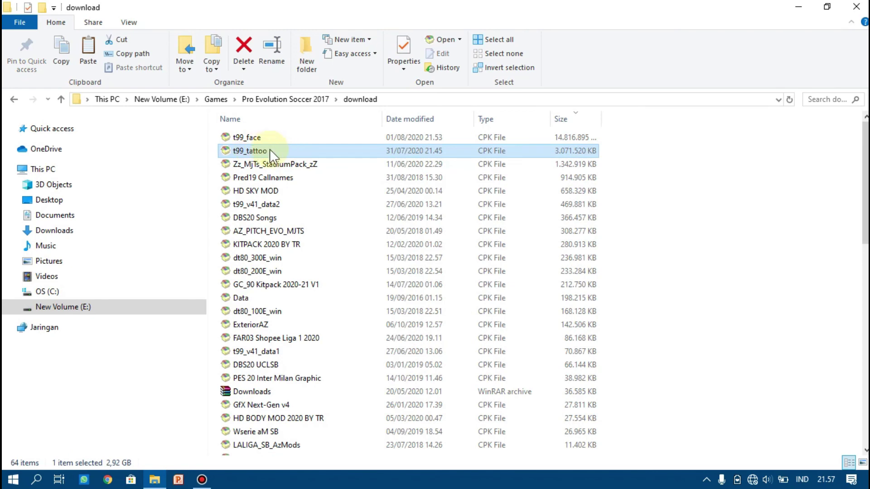
left_click(857, 7)
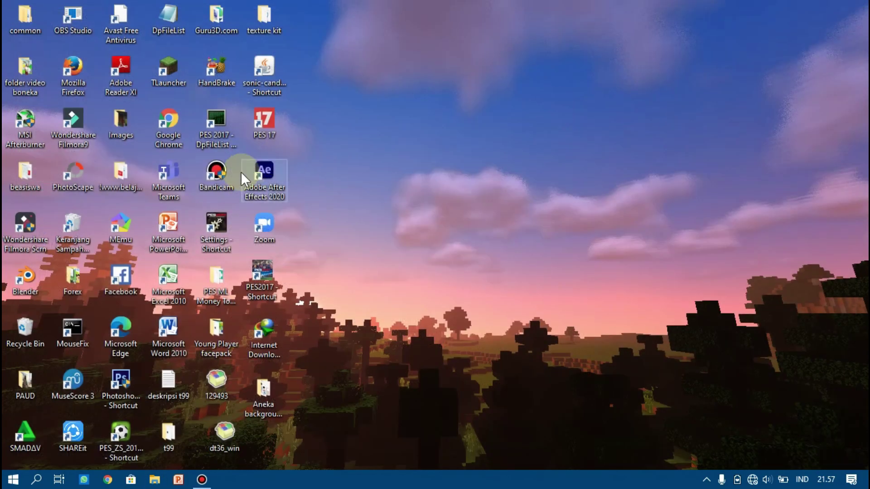
In DpFileListGenerator, check that t99_tattoo.cpk is included alongside t99_face.cpk in the selected CPKs and generate DpFileList.bin.
left_click(231, 122)
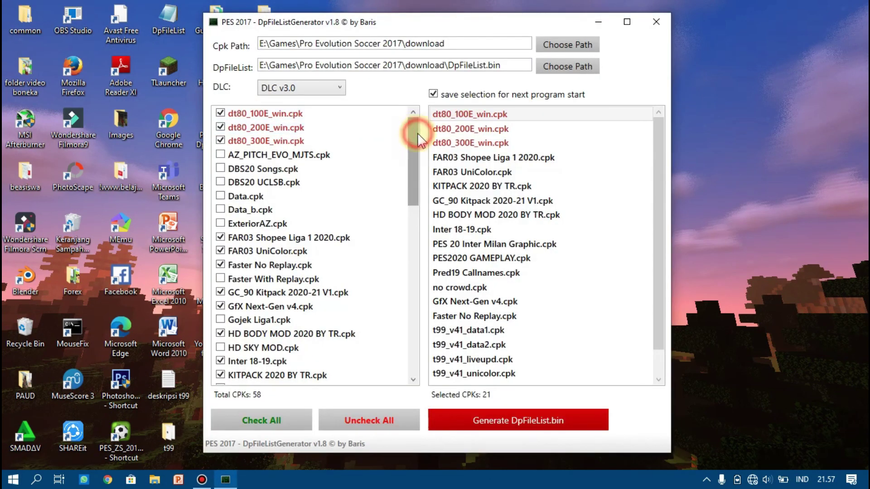
left_click_drag(418, 132, 424, 286)
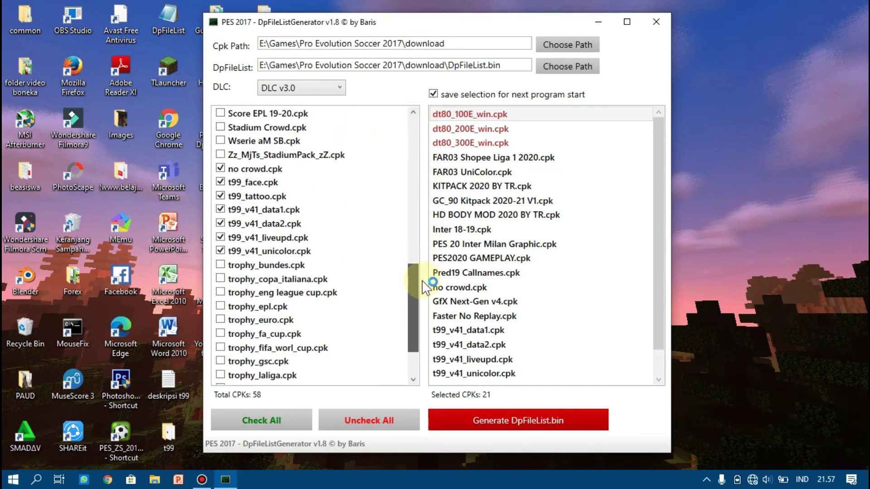
left_click(266, 196)
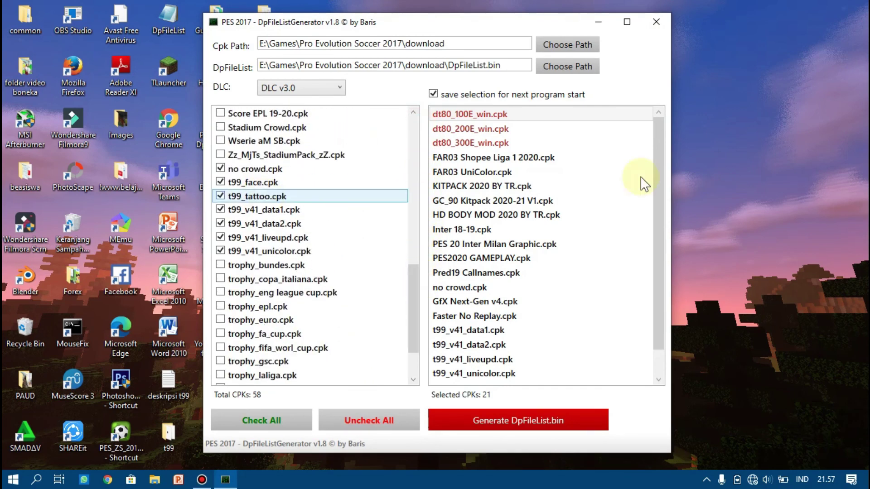
left_click_drag(659, 165, 659, 258)
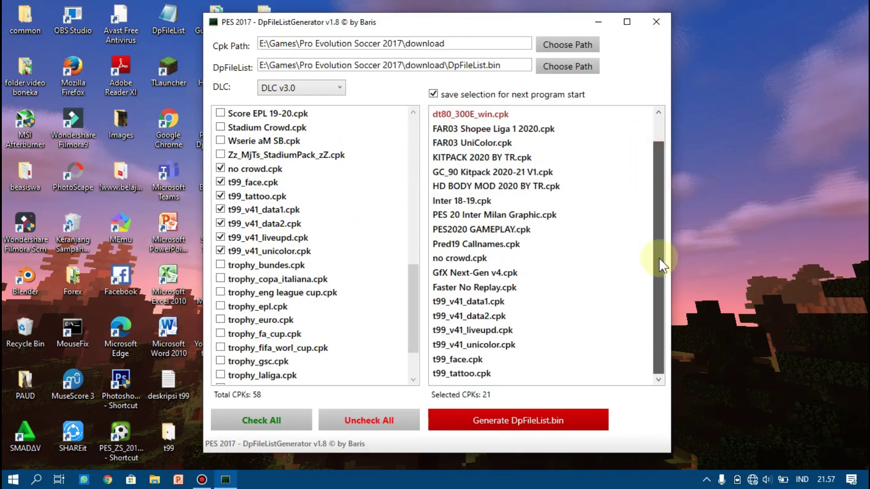
left_click(453, 360)
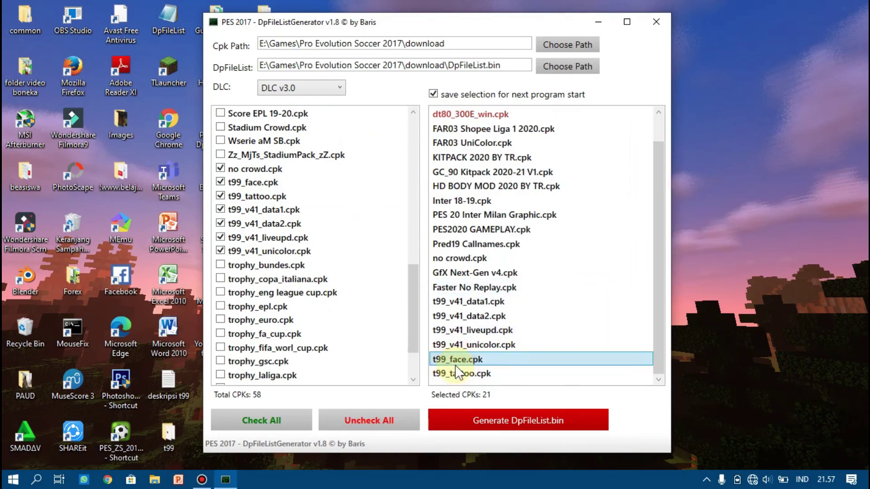
left_click(455, 368)
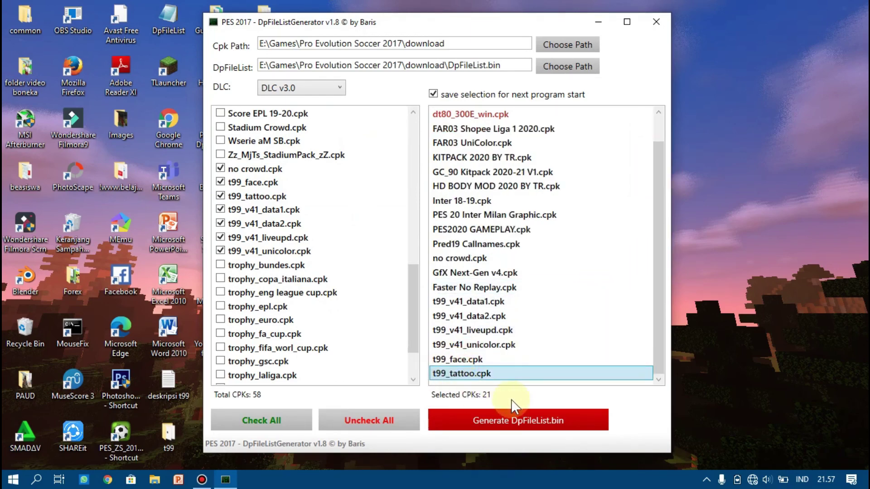
left_click(513, 425)
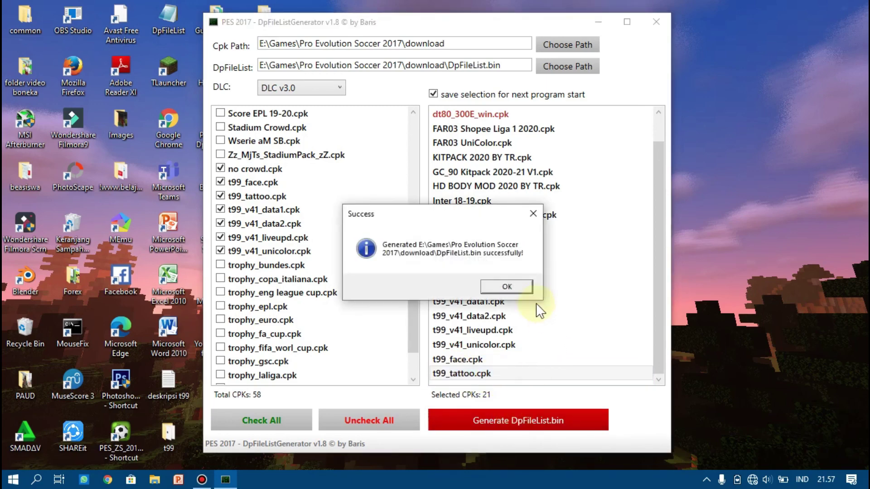
left_click(524, 287)
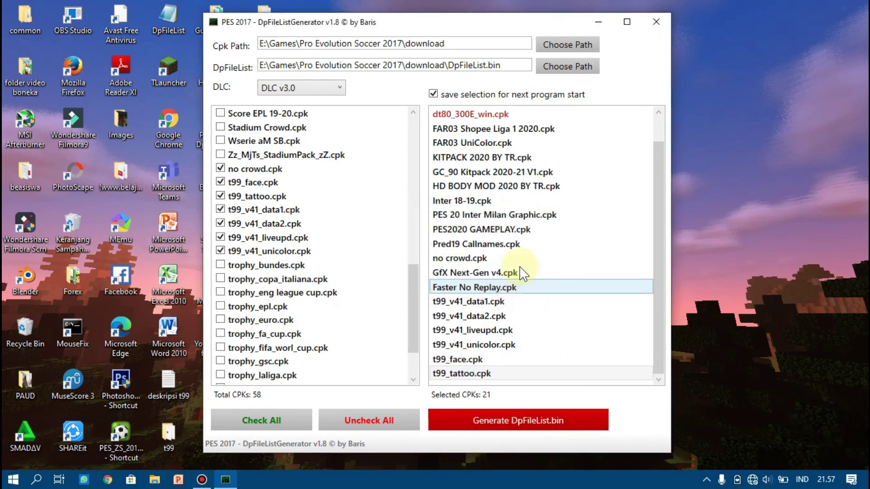